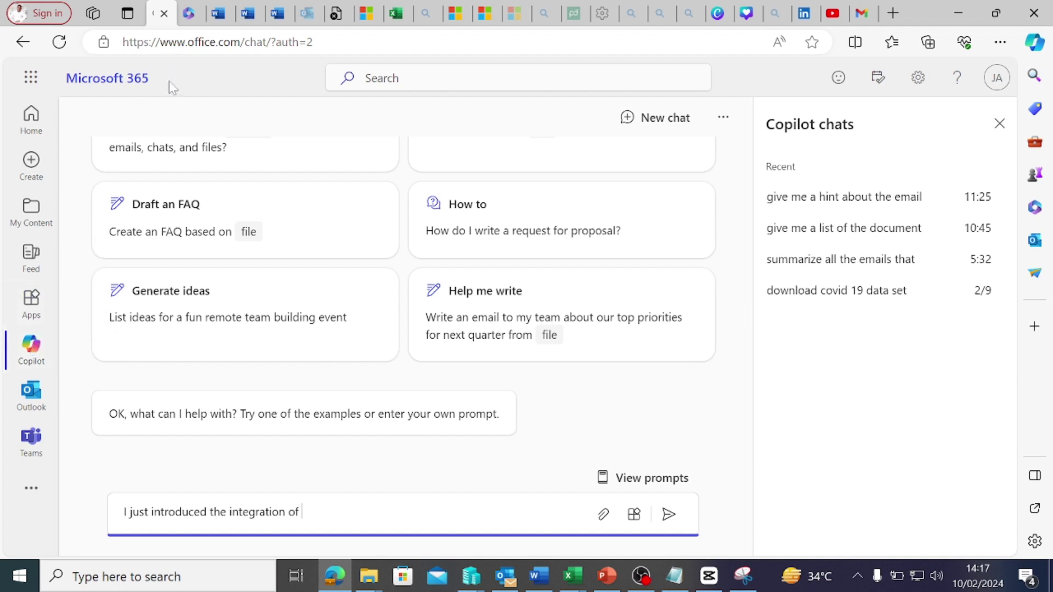
# Open the Microsoft 365 app launcher to show the apps list and recent documents.
pyautogui.click(30, 77)
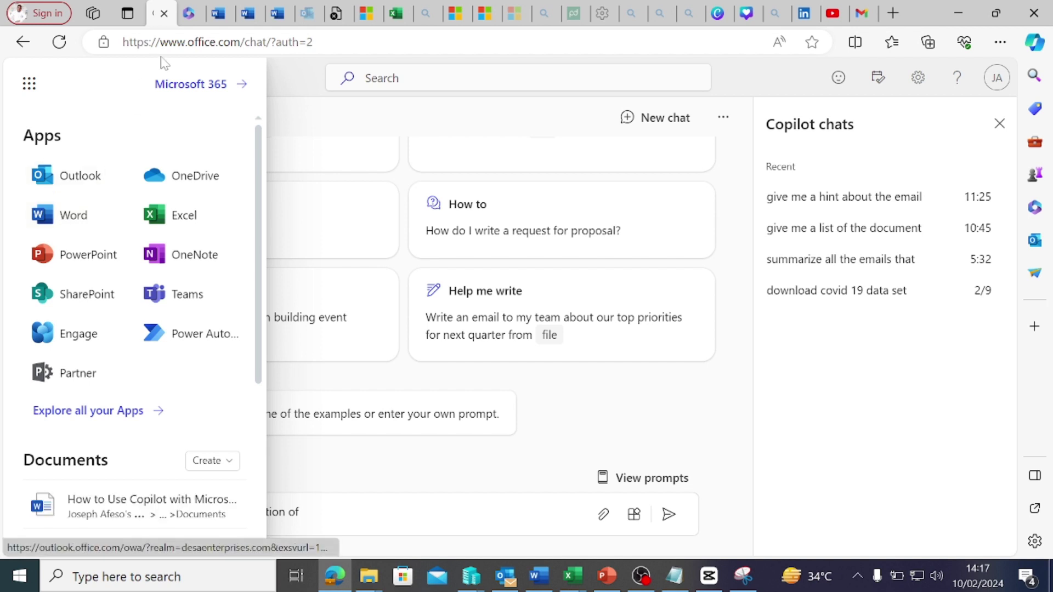
# Switch to the Word tab and start a new blank document, Document2.
pyautogui.click(218, 13)
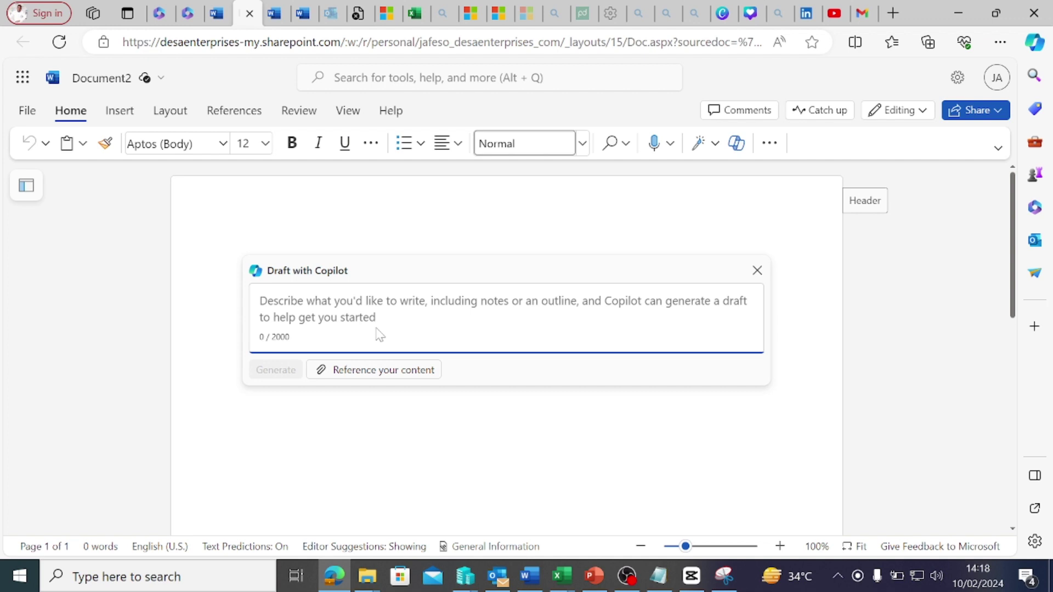
# Enter 'write me a job description of a senior software engineer' as the Copilot request.
pyautogui.write('w')
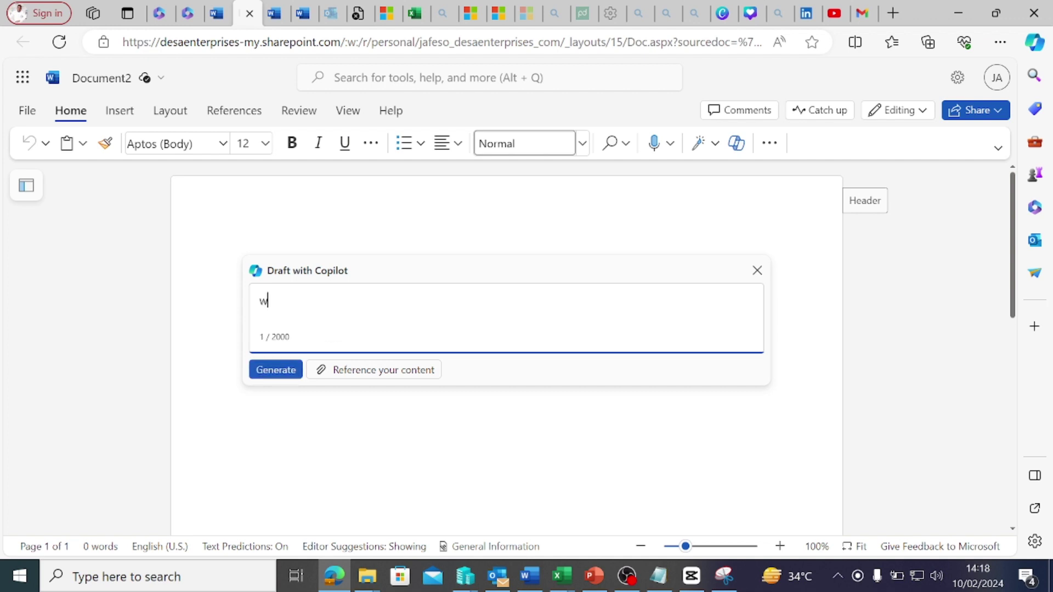
pyautogui.write('rite me a job desc')
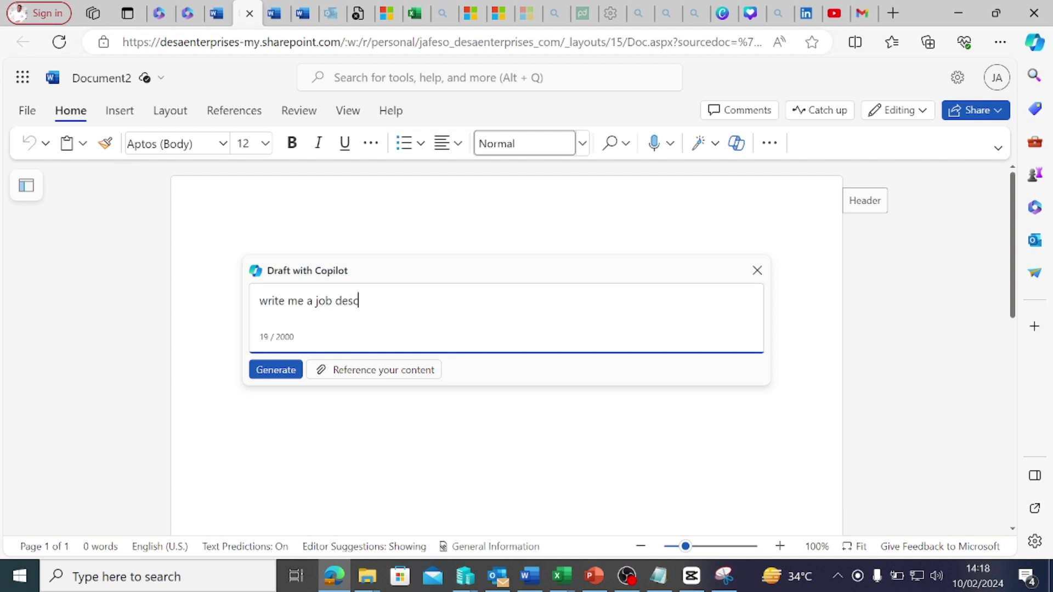
pyautogui.write('ription of a seni')
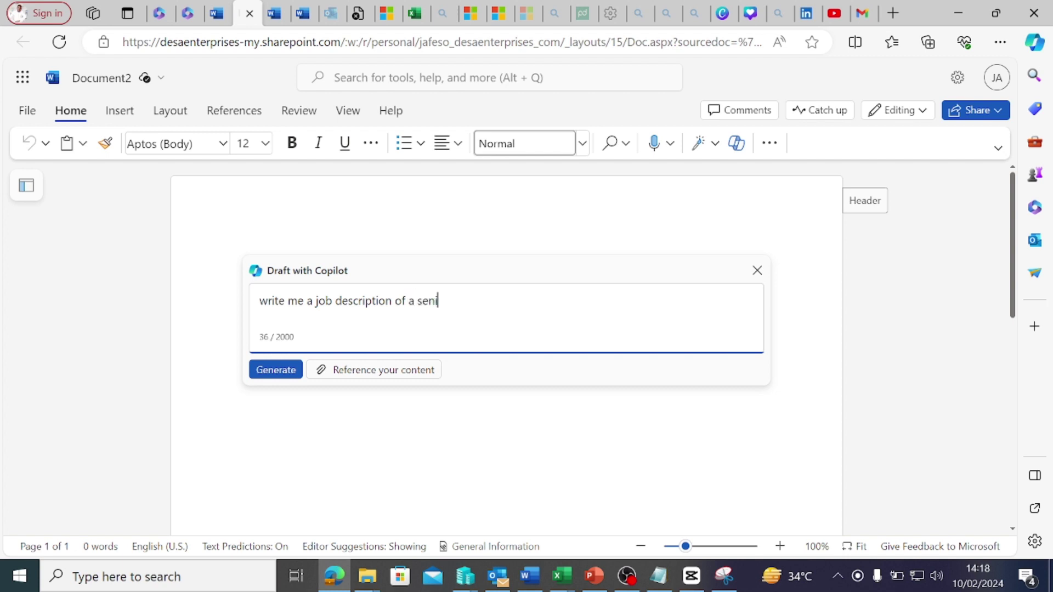
pyautogui.write('or software eng')
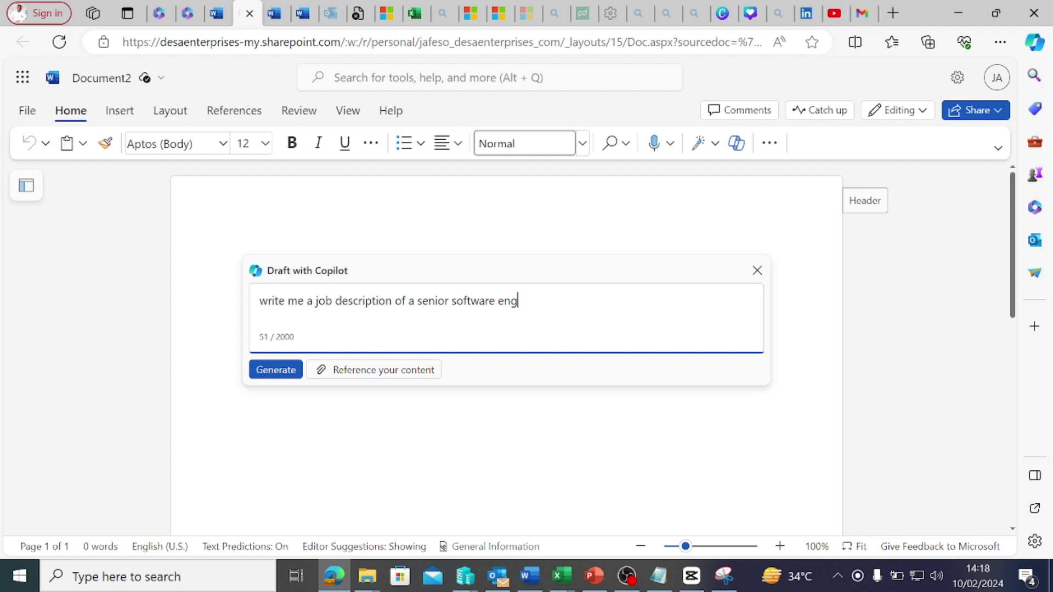
pyautogui.write('ineer')
# Generate the Copilot draft and review the 280-word Senior Software Engineer job description.
pyautogui.click(274, 370)
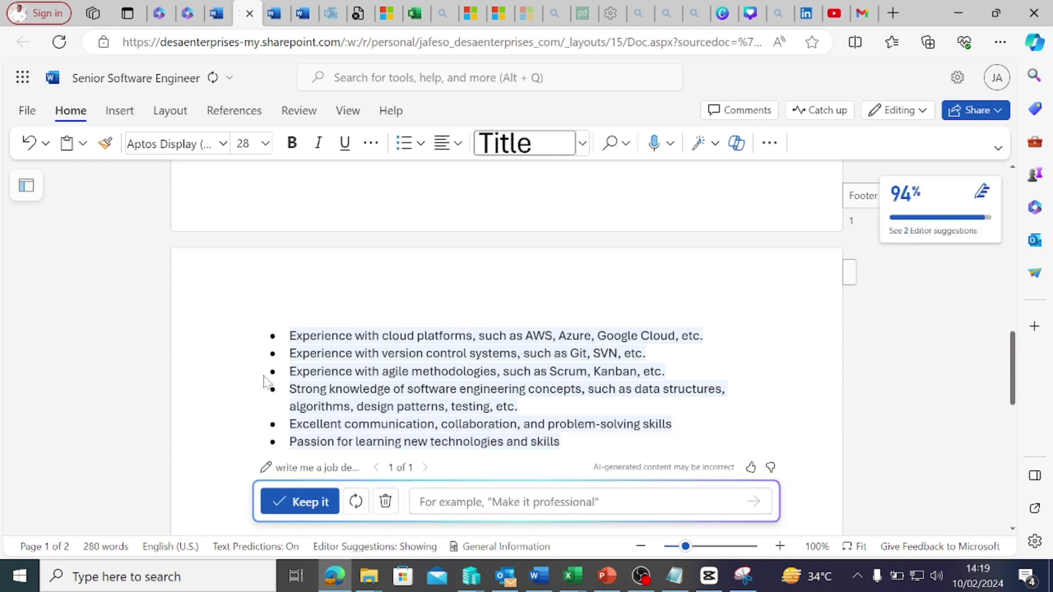
pyautogui.scroll(-3, 412, 364)
pyautogui.scroll(2, 412, 364)
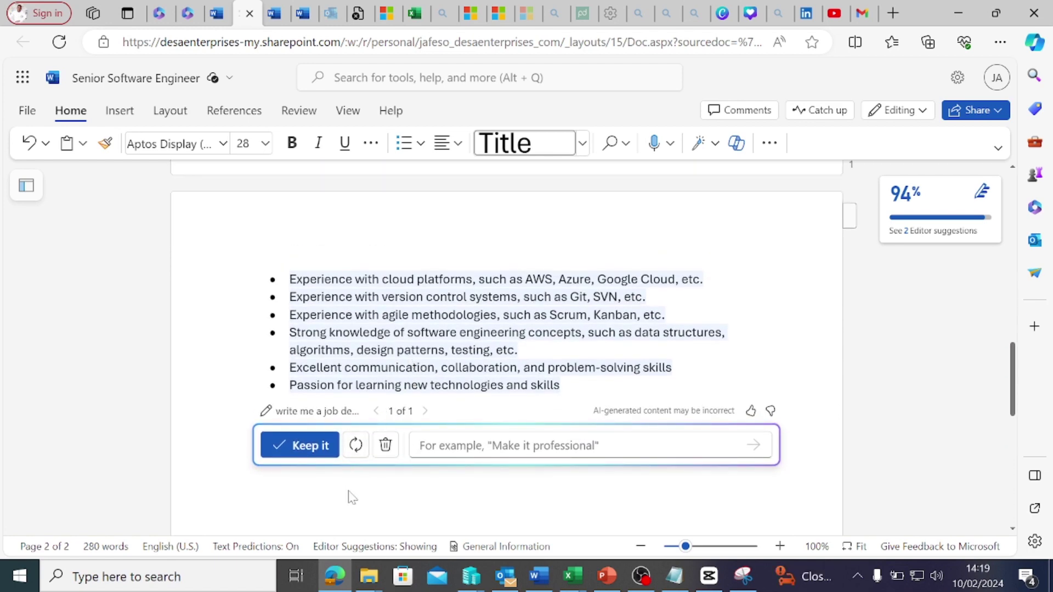
pyautogui.click(355, 445)
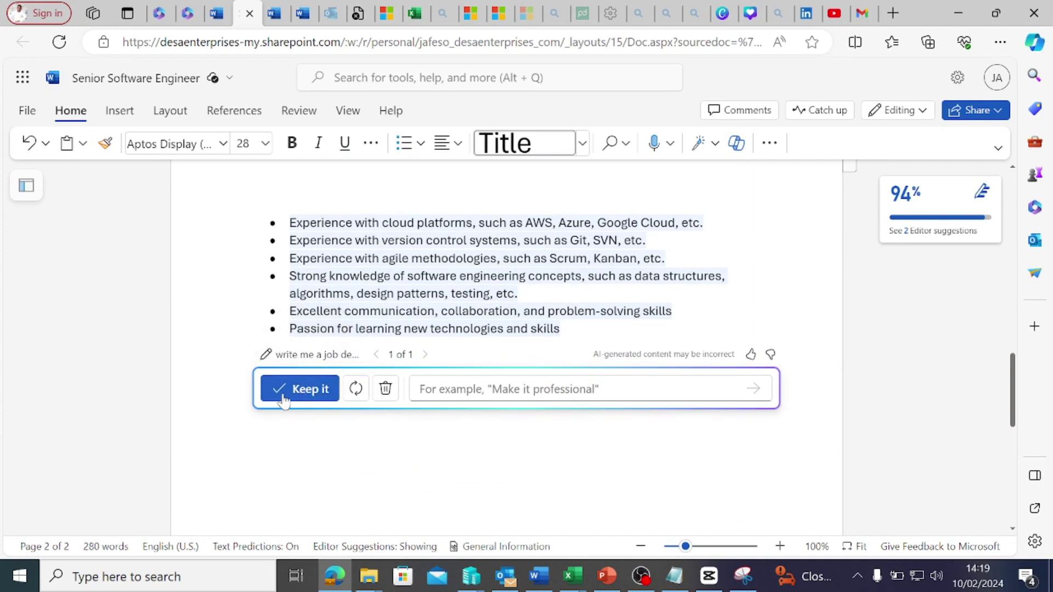
# Keep the Copilot draft and set the job description text from the title down in Arial.
pyautogui.click(296, 390)
pyautogui.scroll(15, 329, 377)
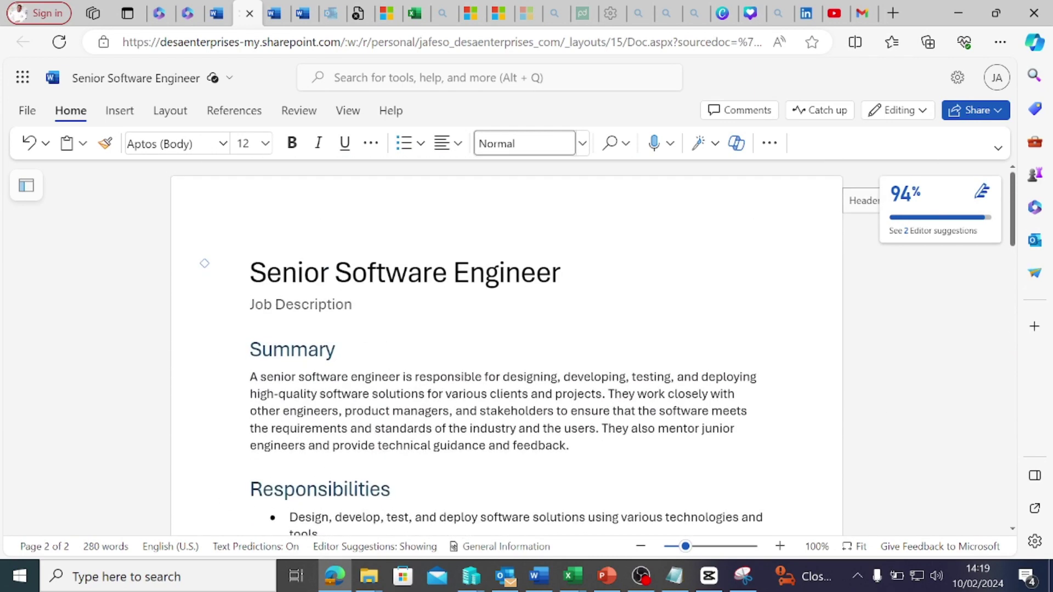
pyautogui.moveTo(251, 274); pyautogui.dragTo(710, 466)
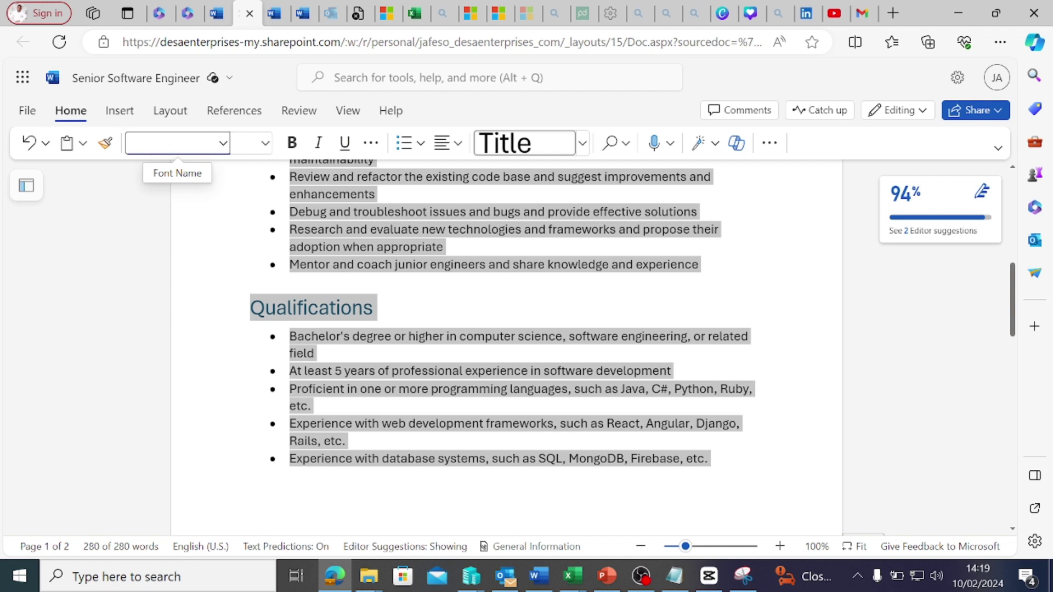
pyautogui.click(173, 144)
pyautogui.write('ca')
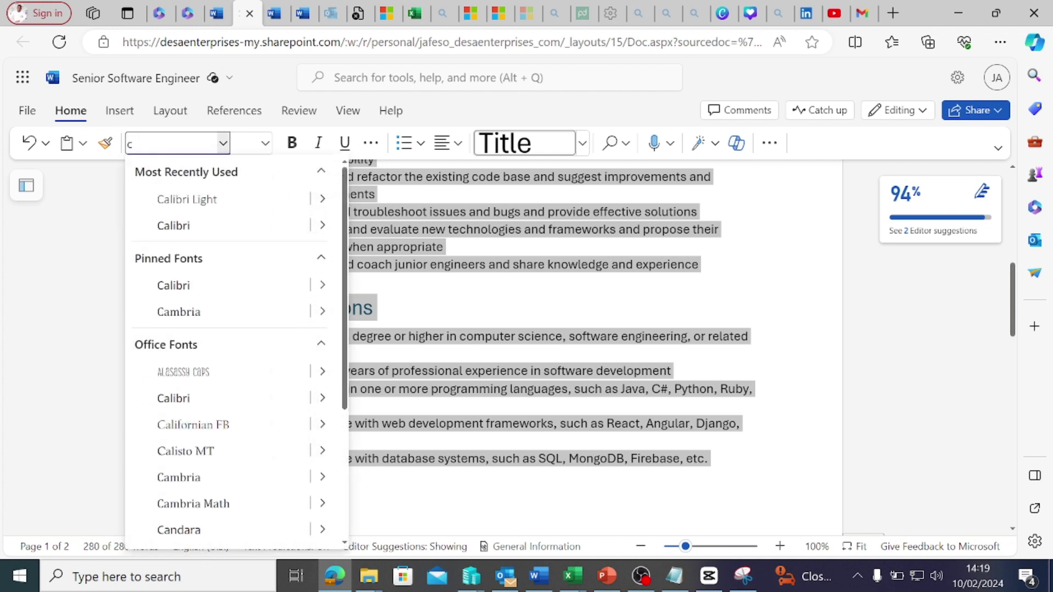
pyautogui.press('BackSpace')
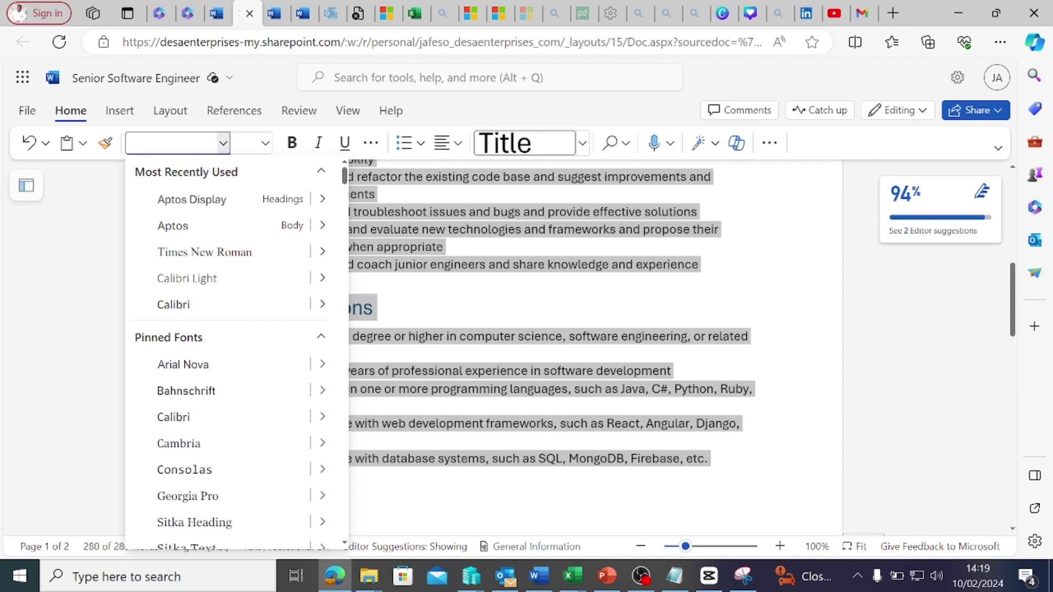
pyautogui.write('ria')
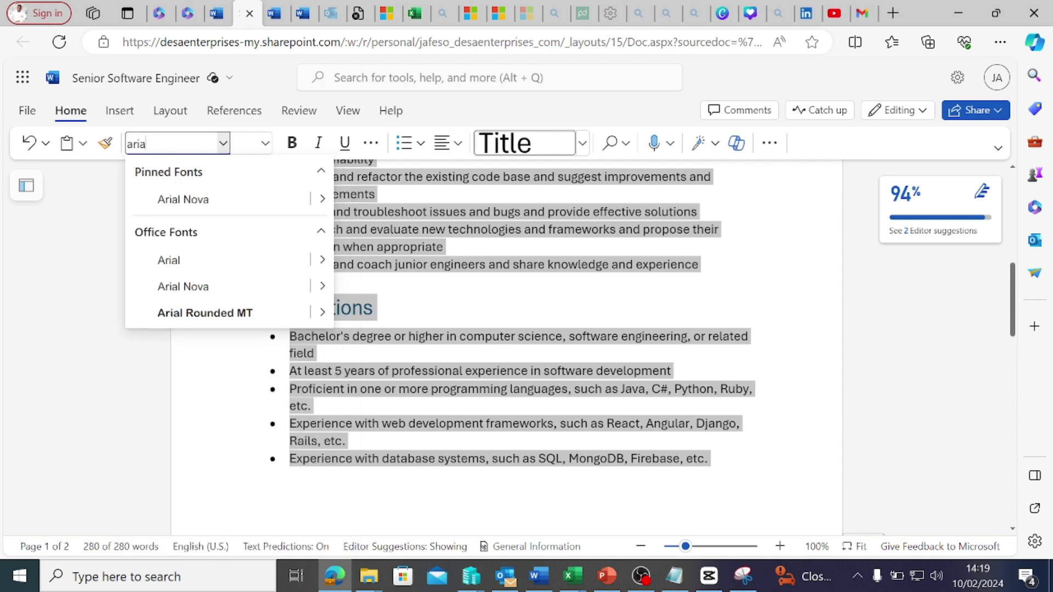
pyautogui.click(198, 258)
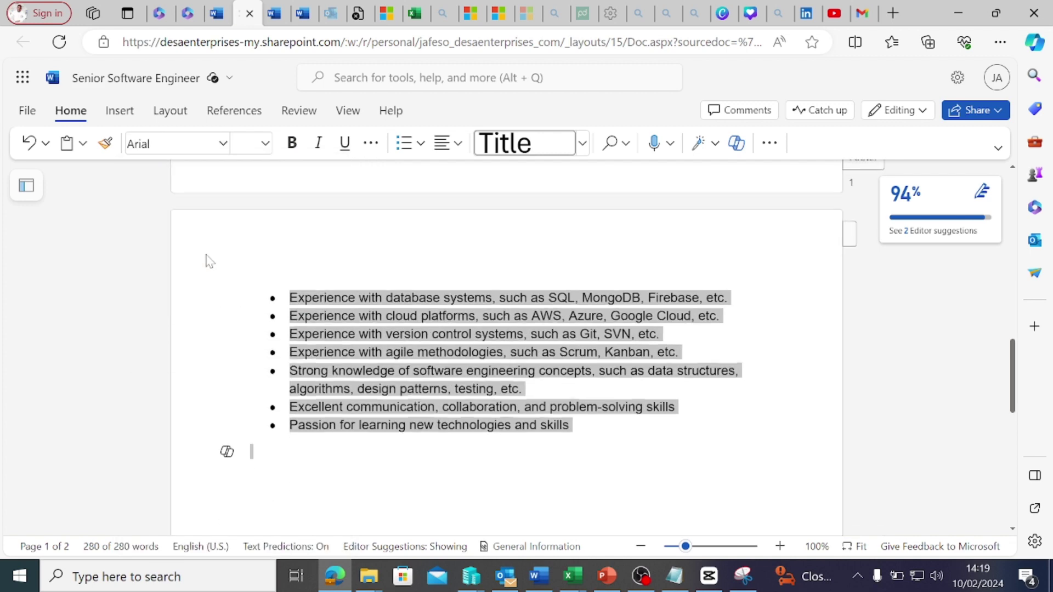
# Justify the entire document with Ctrl+A and Ctrl+J, then deselect.
pyautogui.click(420, 277)
pyautogui.scroll(6, 420, 278)
pyautogui.scroll(3, 415, 282)
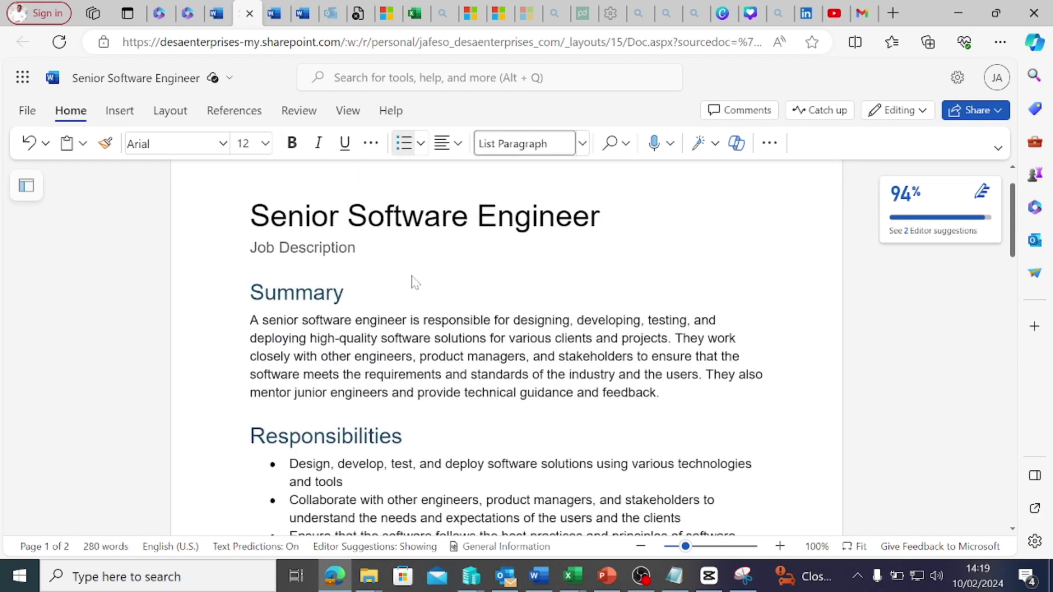
pyautogui.hotkey('ctrl', 'a')
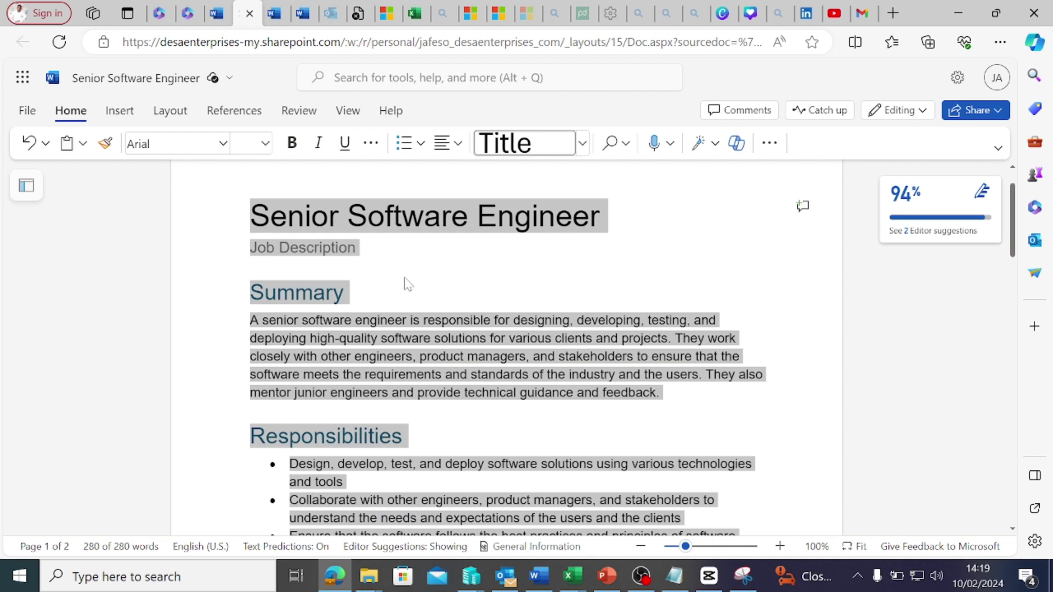
pyautogui.hotkey('ctrl', 'j')
pyautogui.click(371, 279)
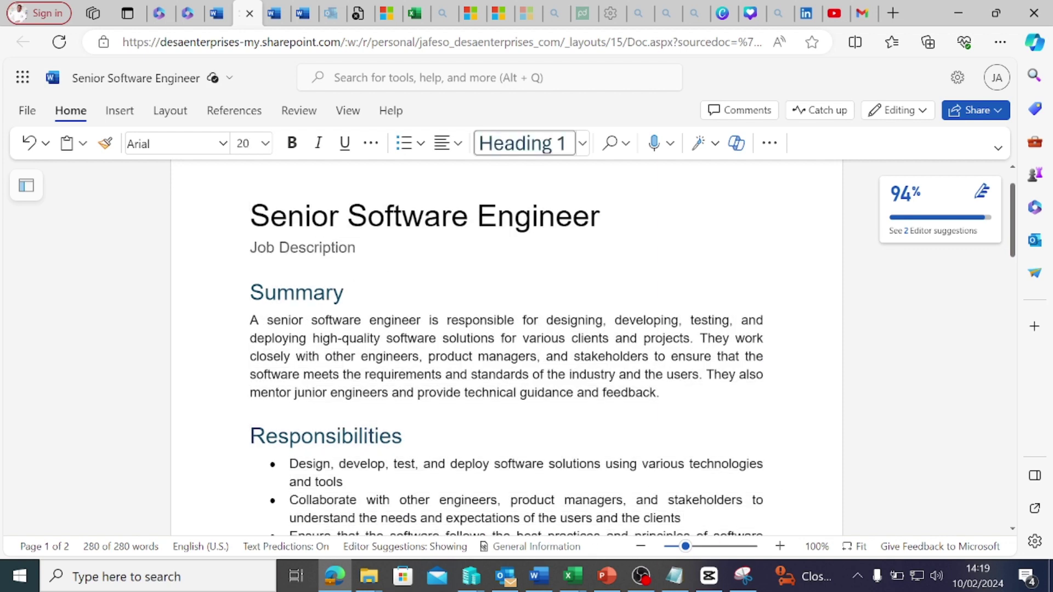
# Select the Senior Software Engineer title and scroll through the document to check it.
pyautogui.moveTo(603, 216); pyautogui.dragTo(247, 211)
pyautogui.scroll(-2, 460, 340)
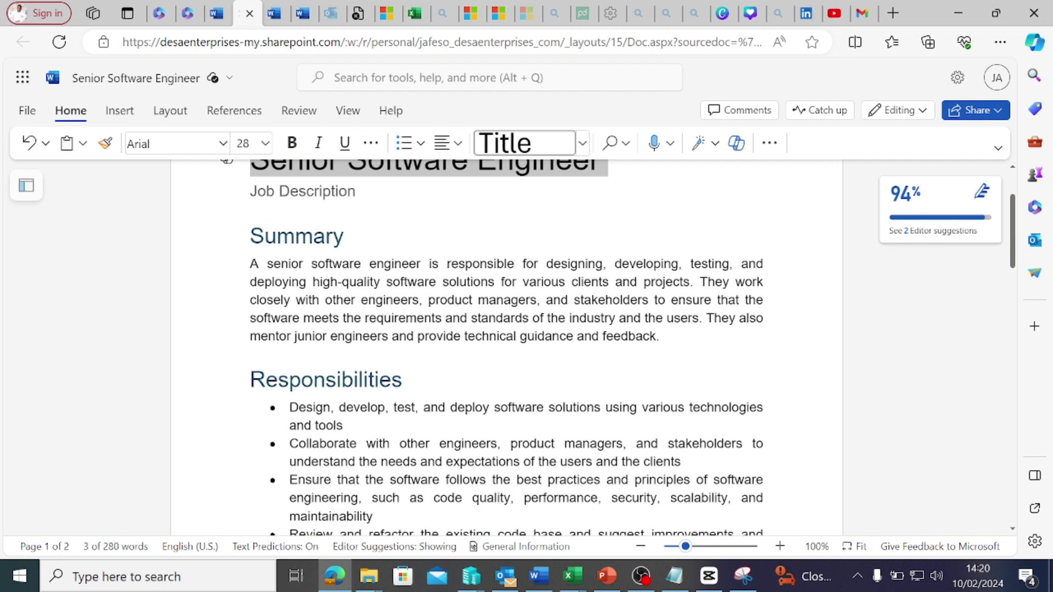
pyautogui.scroll(-3, 505, 345)
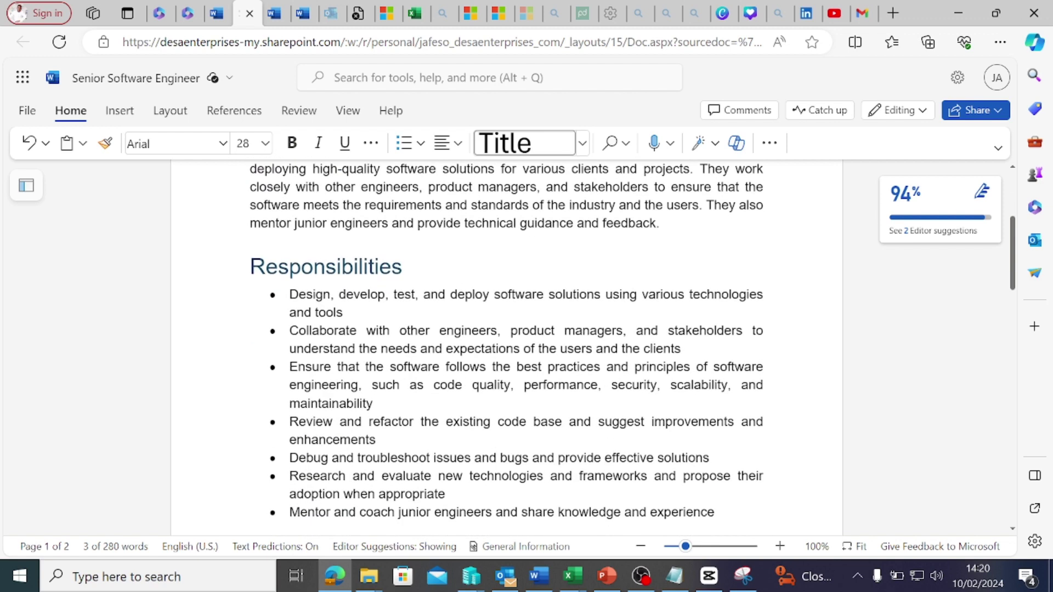
pyautogui.scroll(5, 505, 346)
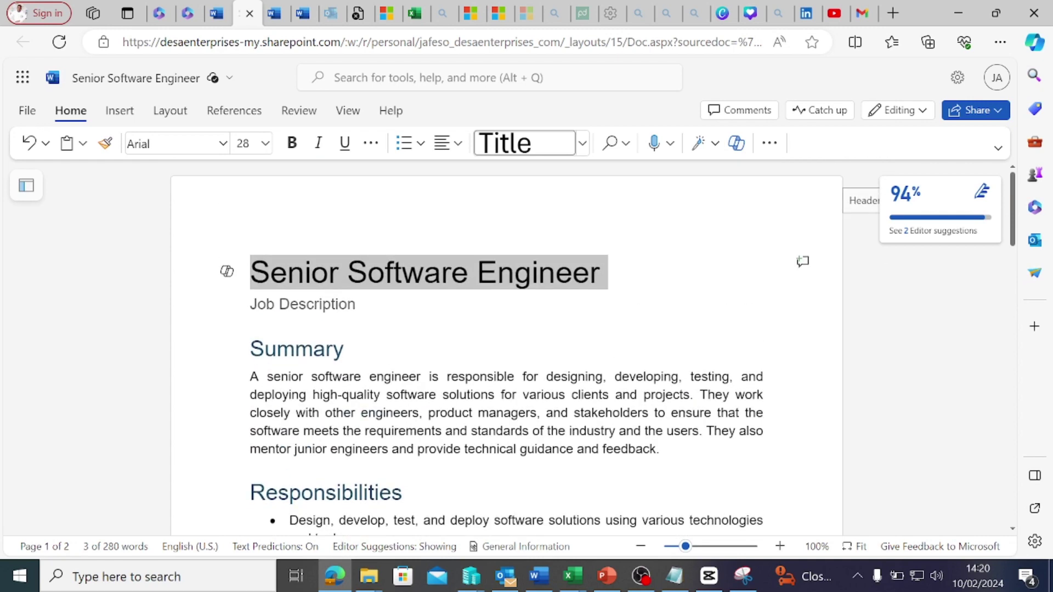
# Open the Copilot pane from the Home ribbon beside the job description.
pyautogui.click(736, 143)
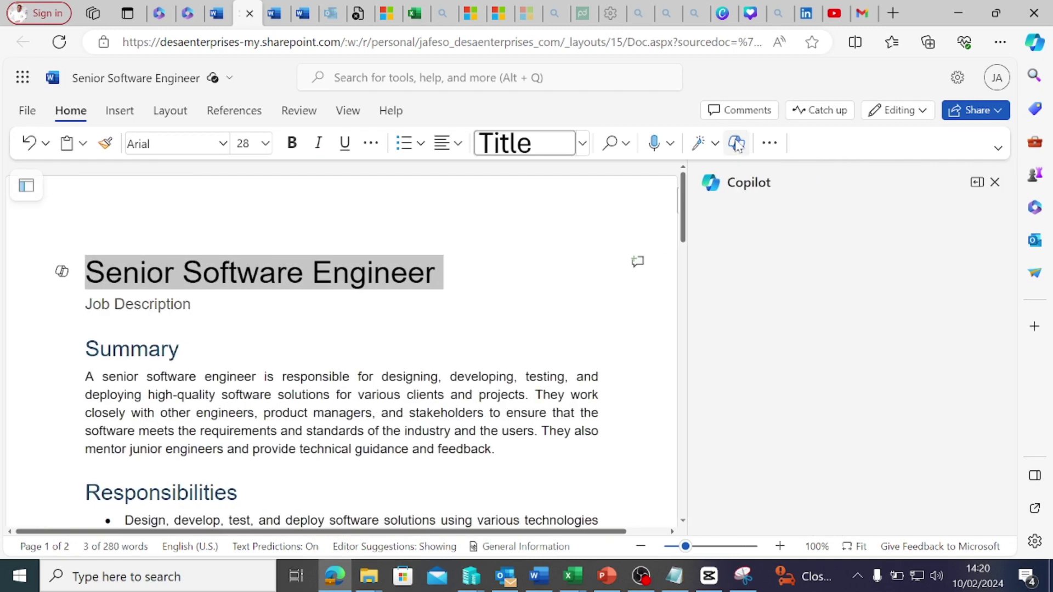